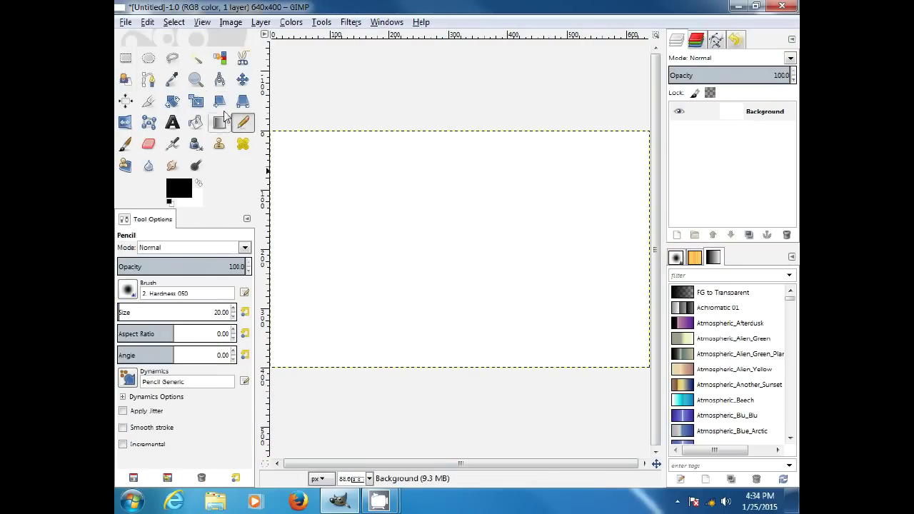
# Open GIMP's Edit menu above the blank 640×400 canvas.
pyautogui.click(146, 23)
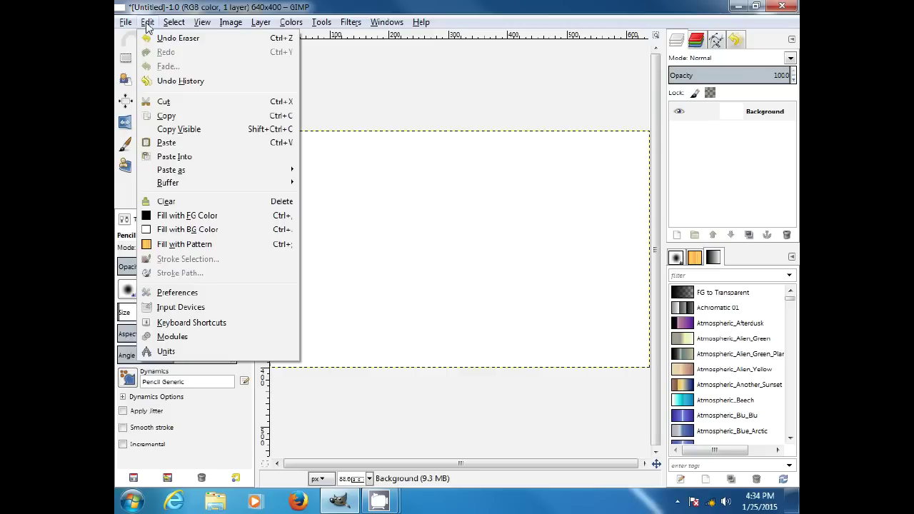
# Map the tablet stylus's Pressure axis to 3 in Input Devices and save the settings.
pyautogui.click(180, 308)
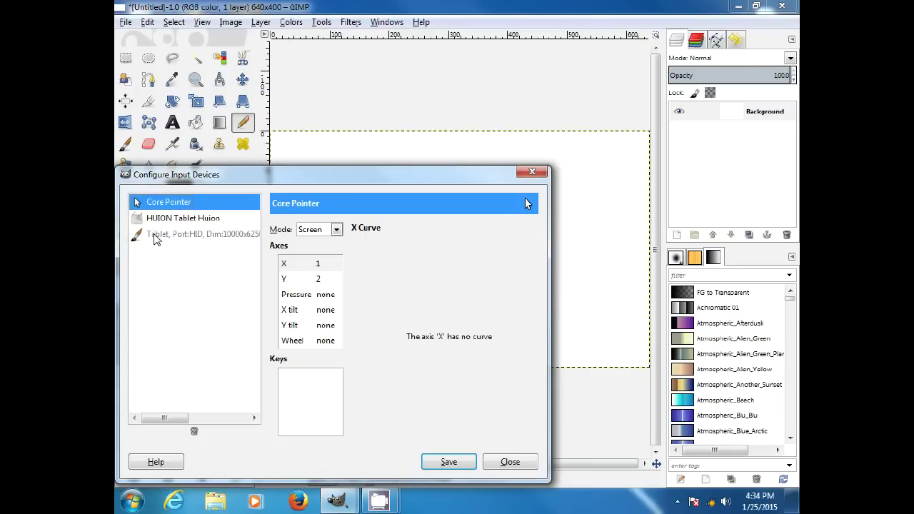
pyautogui.click(155, 235)
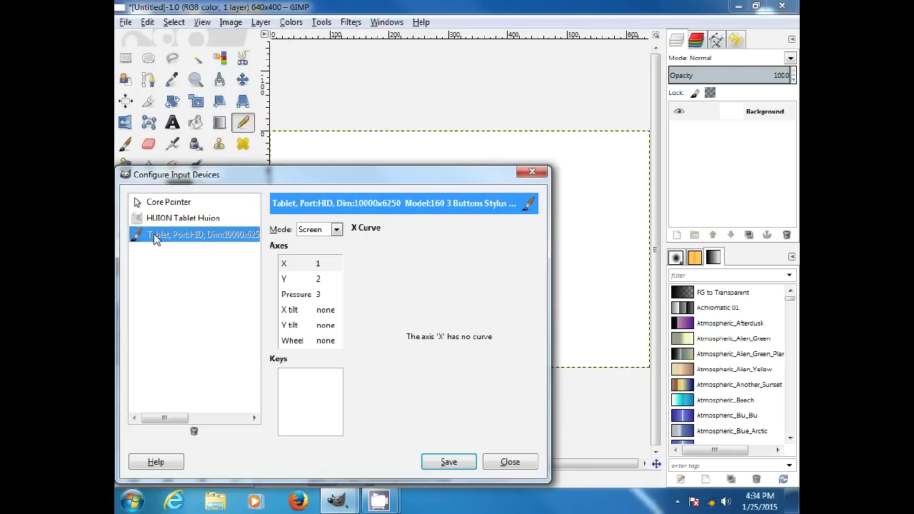
pyautogui.click(320, 299)
pyautogui.click(319, 299)
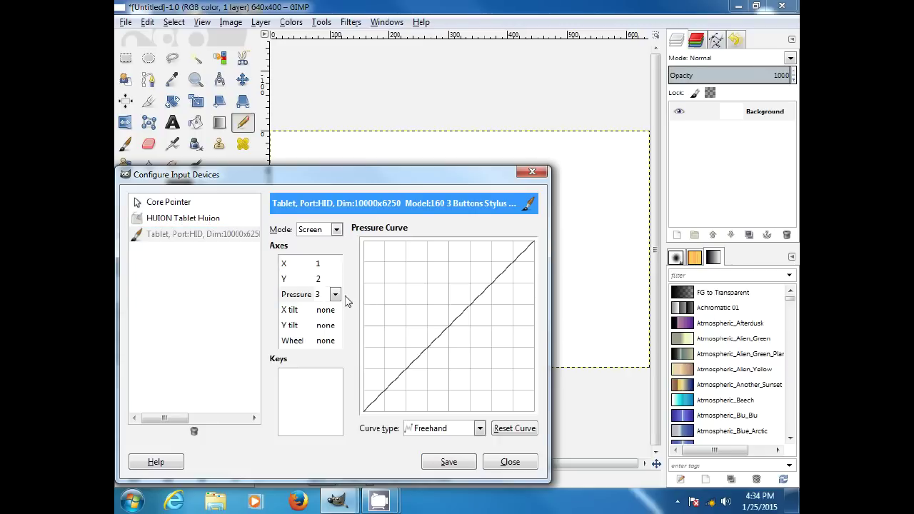
pyautogui.click(335, 295)
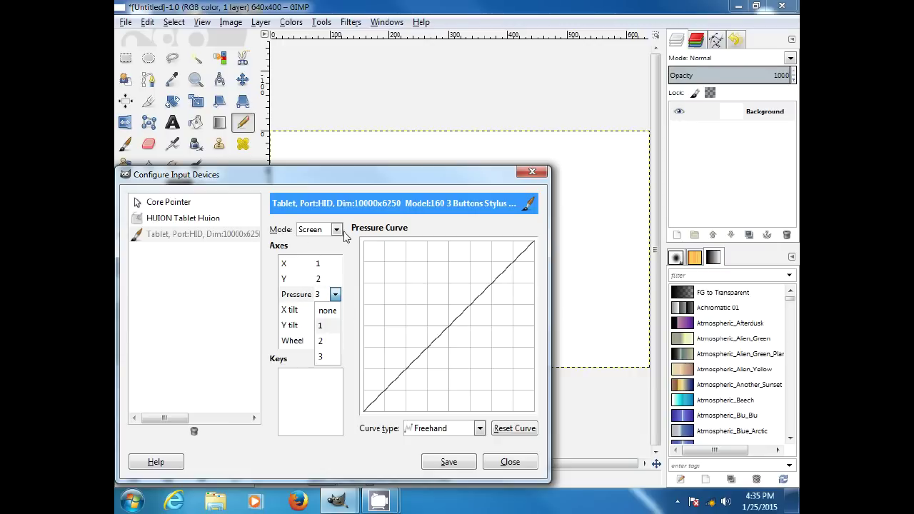
pyautogui.click(327, 310)
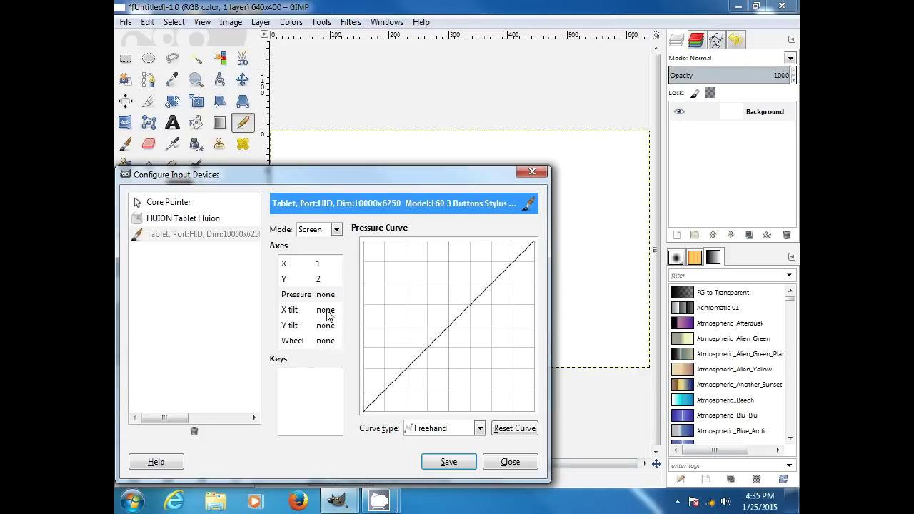
pyautogui.click(327, 296)
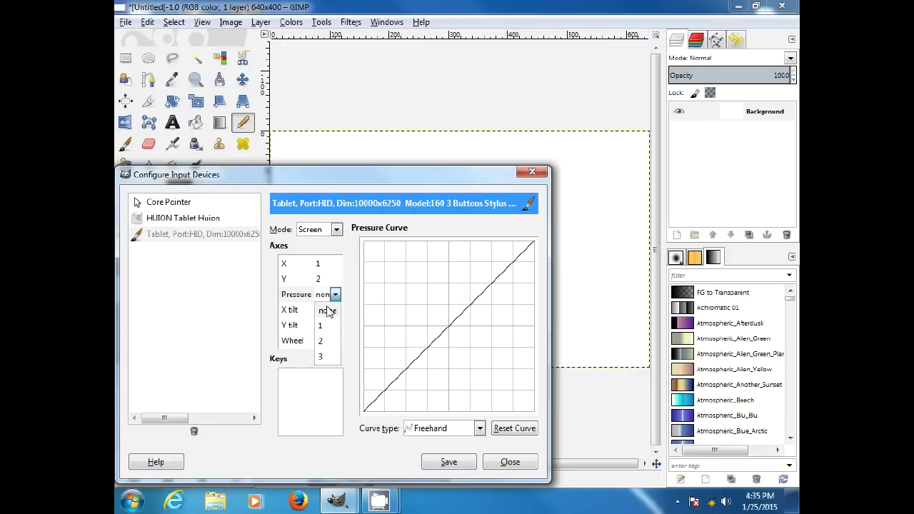
pyautogui.click(325, 357)
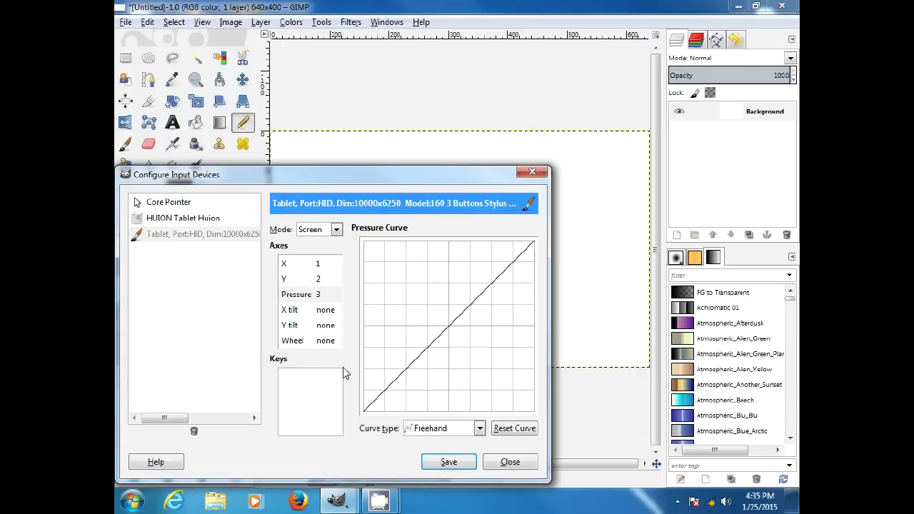
pyautogui.click(451, 461)
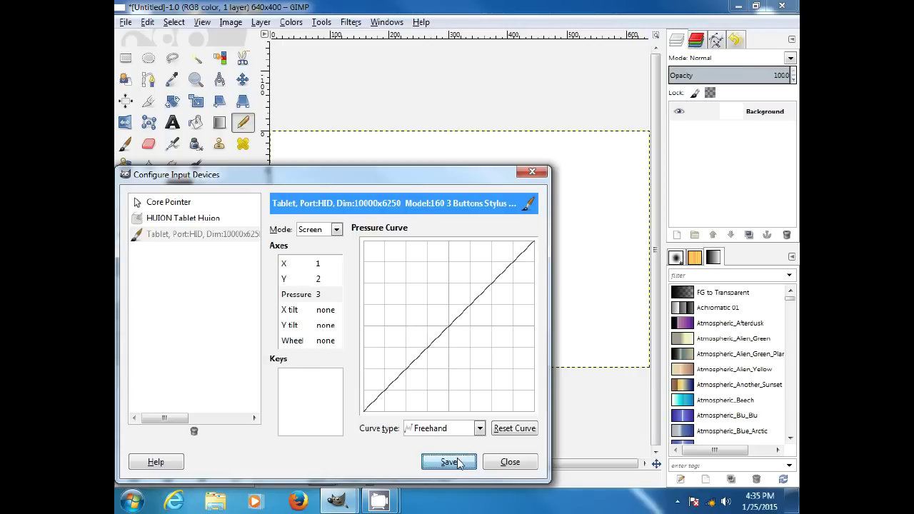
pyautogui.click(511, 462)
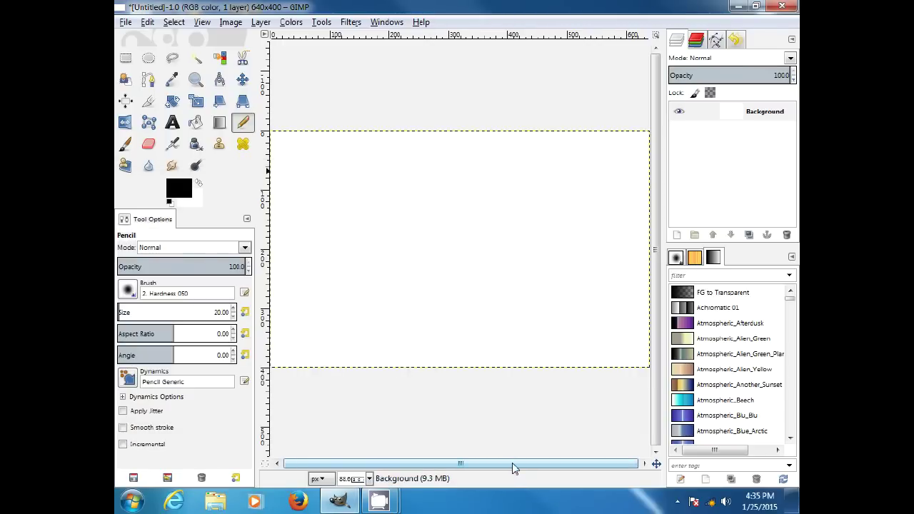
# Switch the pencil to Pencil Shader dynamics and draw a pressure-shaded test stroke.
pyautogui.click(128, 378)
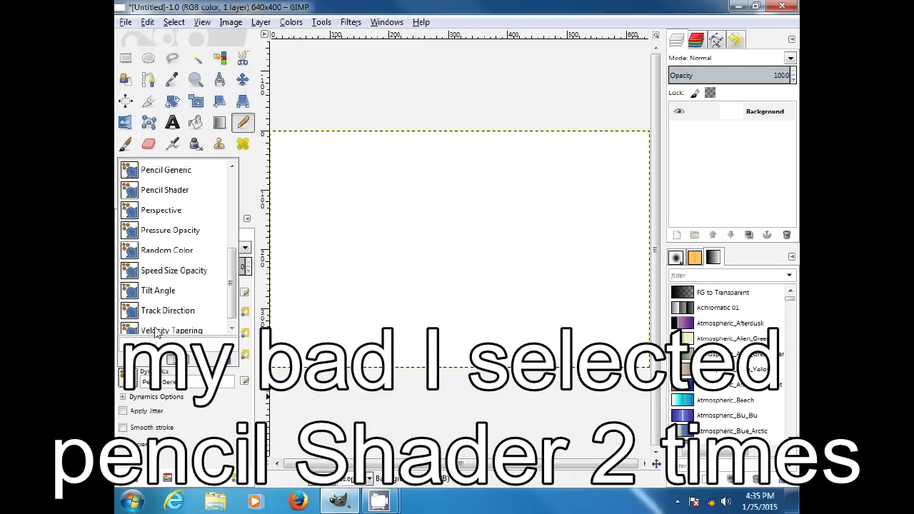
pyautogui.click(455, 235)
pyautogui.moveTo(437, 235)
pyautogui.mouseDown()
pyautogui.moveTo(406, 227)
pyautogui.moveTo(415, 208)
pyautogui.moveTo(443, 199)
pyautogui.moveTo(468, 209)
pyautogui.moveTo(437, 294)
pyautogui.moveTo(508, 227)
pyautogui.moveTo(531, 225)
pyautogui.moveTo(524, 260)
pyautogui.moveTo(463, 330)
pyautogui.moveTo(438, 335)
pyautogui.moveTo(412, 319)
pyautogui.moveTo(389, 263)
pyautogui.mouseUp()
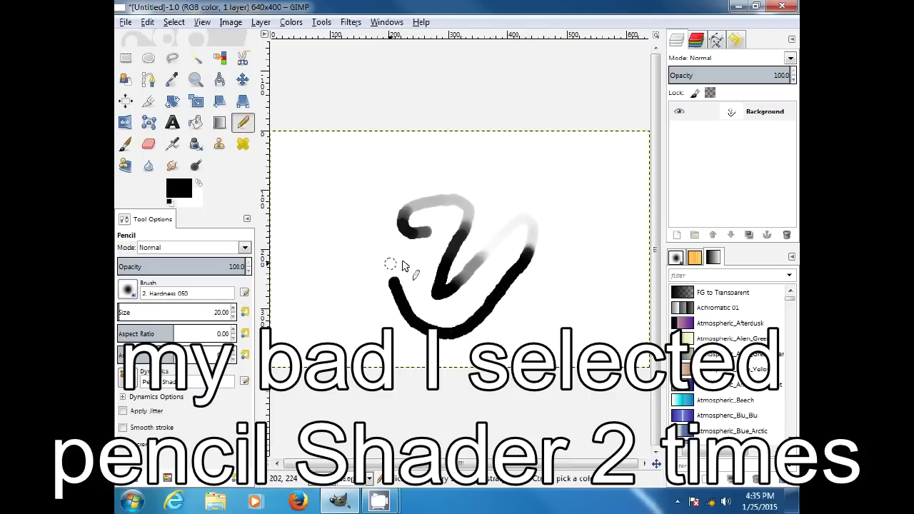
# Reselect Pencil Shader dynamics and draw an arching stroke over the existing shape.
pyautogui.click(136, 382)
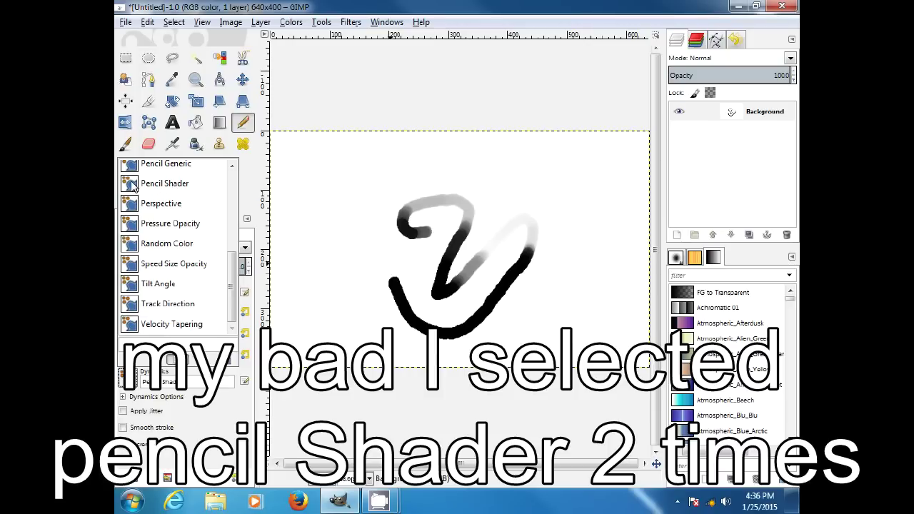
pyautogui.click(369, 208)
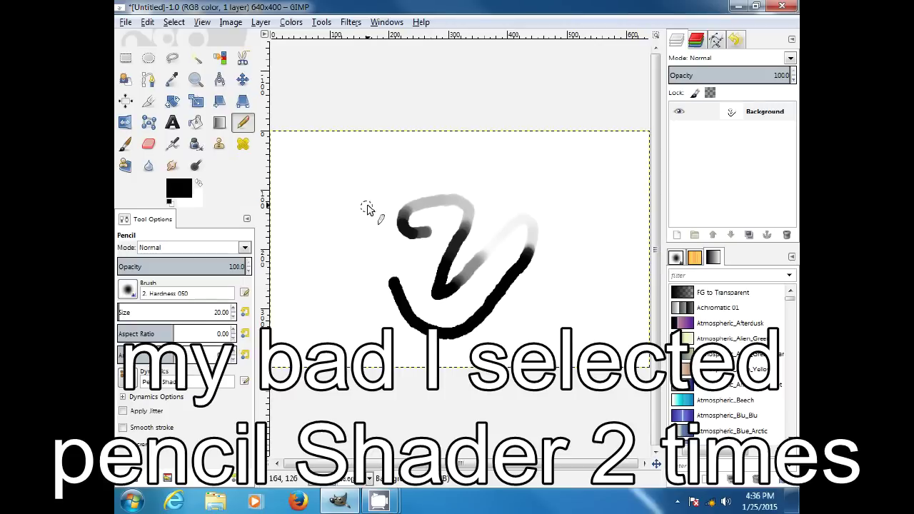
pyautogui.moveTo(380, 198)
pyautogui.mouseDown()
pyautogui.moveTo(442, 170)
pyautogui.moveTo(537, 193)
pyautogui.moveTo(562, 205)
pyautogui.moveTo(573, 229)
pyautogui.moveTo(560, 249)
pyautogui.mouseUp()
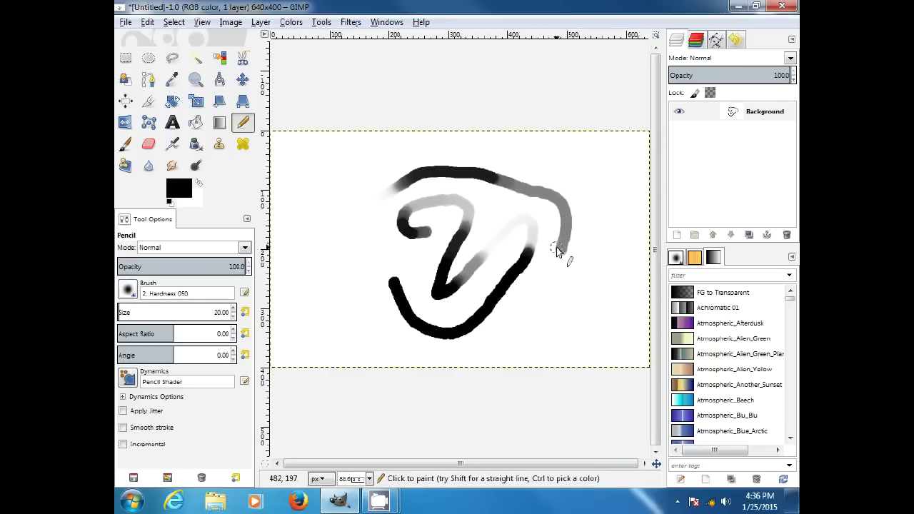
# Switch to Basic Simple dynamics and draw a solid black arc across the top.
pyautogui.click(128, 379)
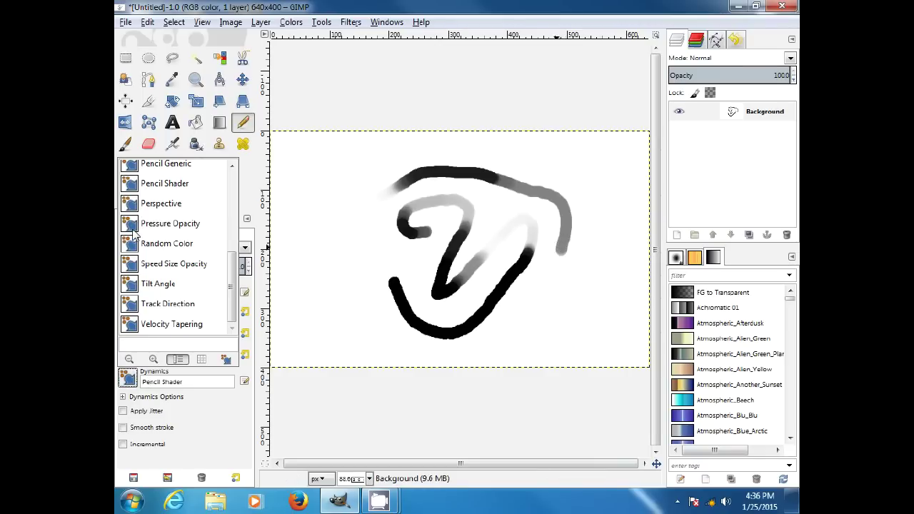
pyautogui.scroll(1, 134, 234)
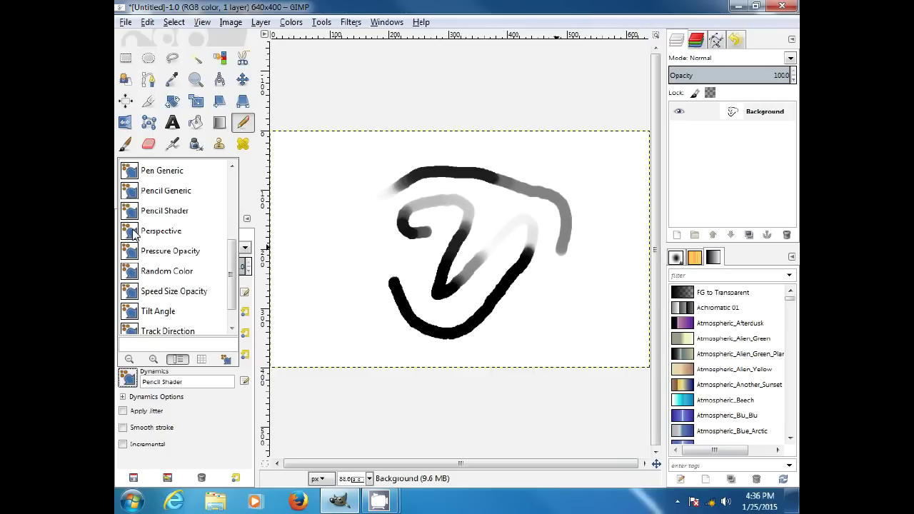
pyautogui.scroll(5, 135, 240)
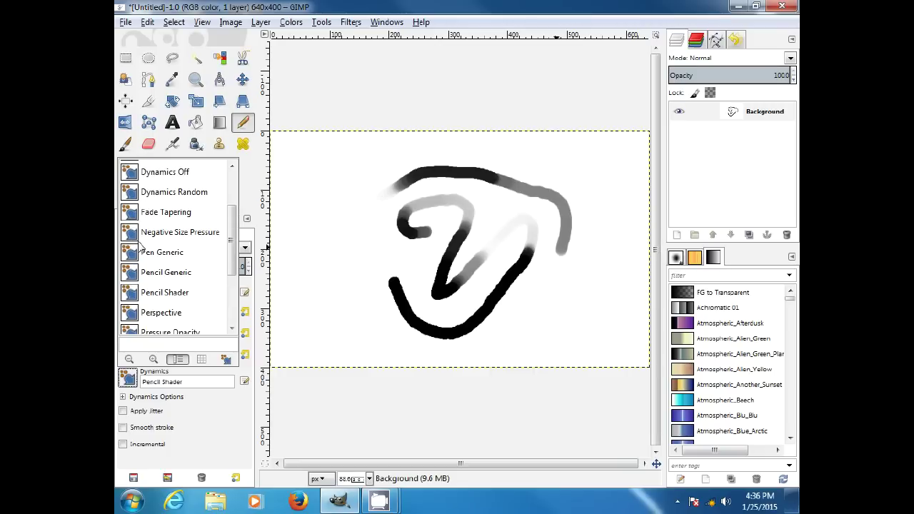
pyautogui.scroll(1, 140, 247)
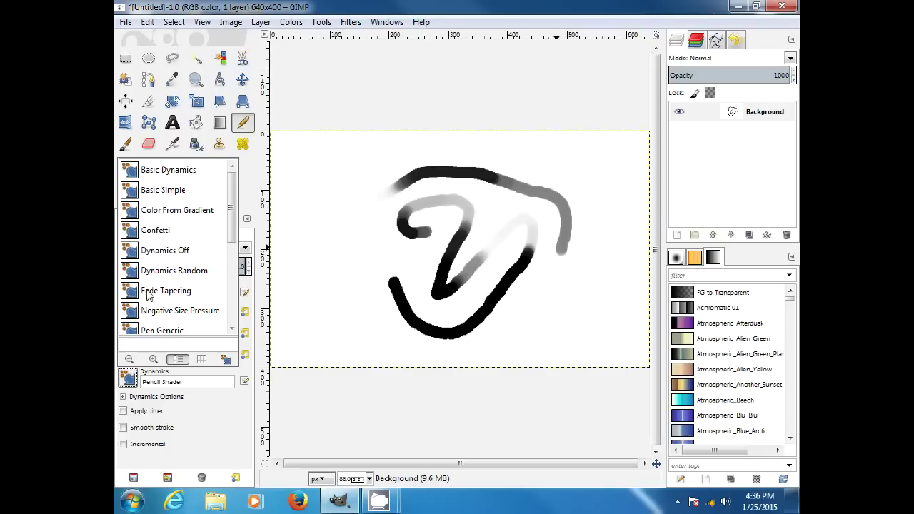
pyautogui.click(128, 192)
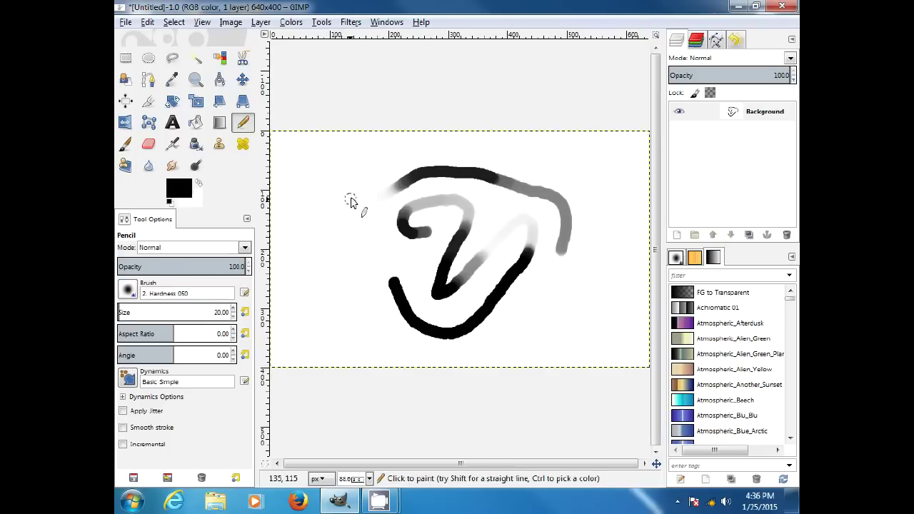
pyautogui.moveTo(357, 190)
pyautogui.mouseDown()
pyautogui.moveTo(390, 158)
pyautogui.moveTo(451, 146)
pyautogui.moveTo(574, 195)
pyautogui.mouseUp()
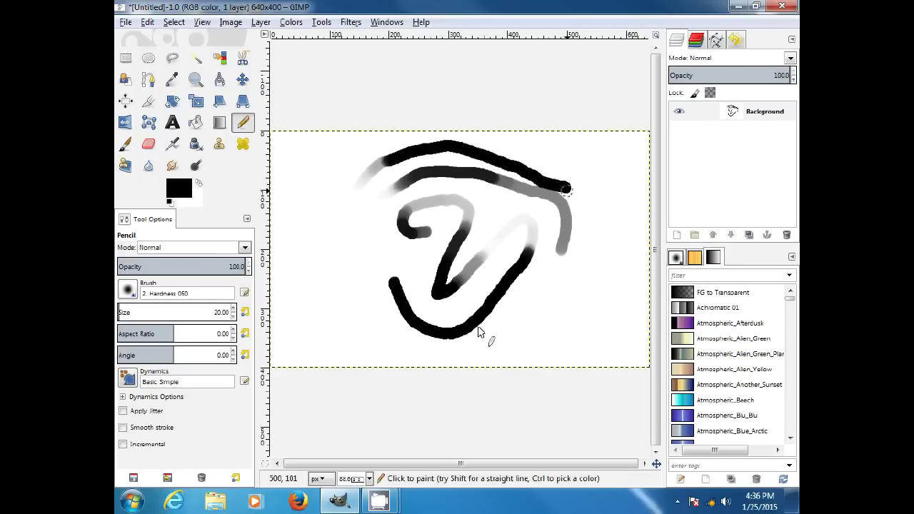
# Browse down through the Dynamics preset list.
pyautogui.click(130, 378)
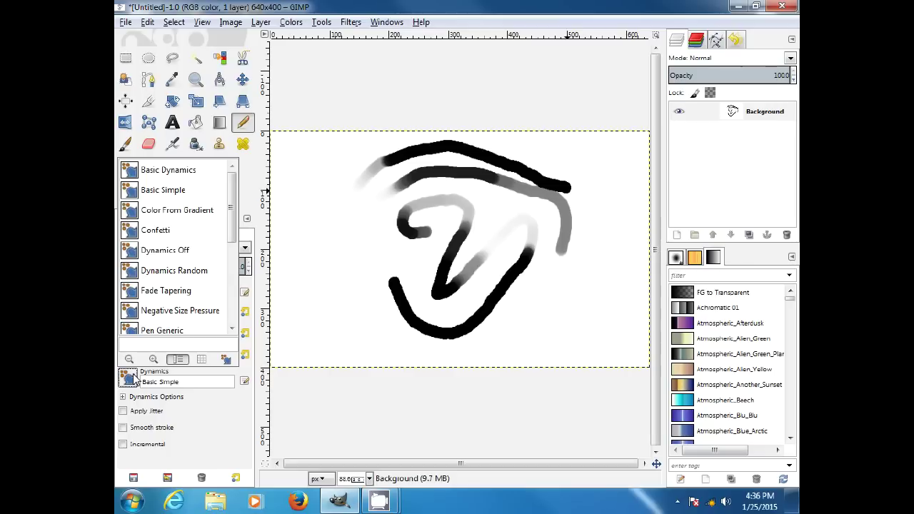
pyautogui.scroll(-3, 155, 296)
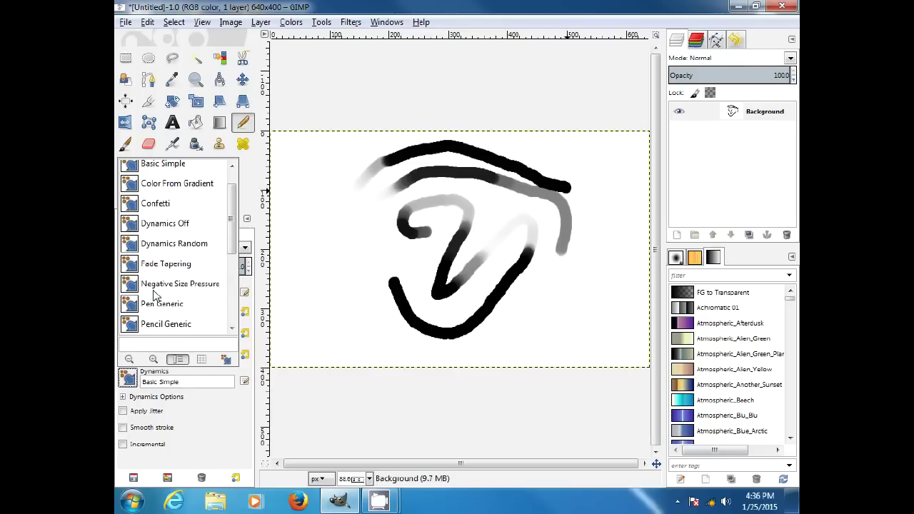
pyautogui.scroll(-1, 155, 295)
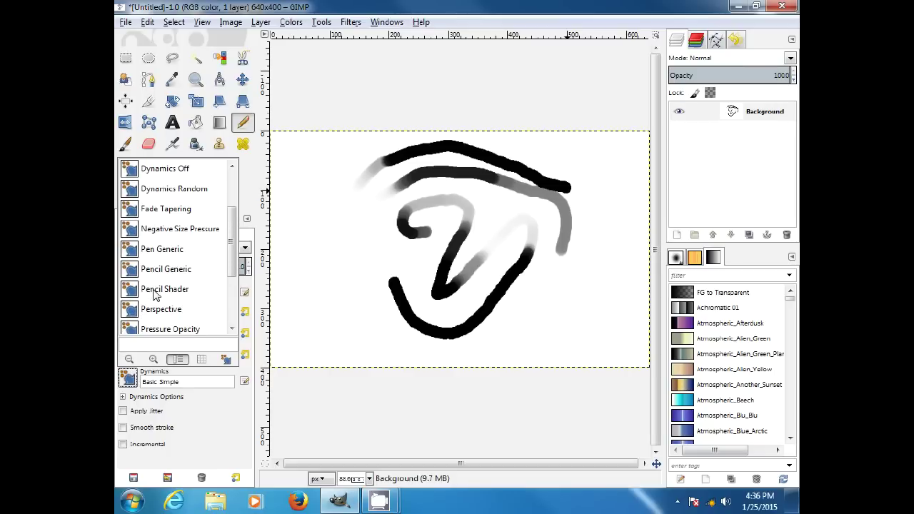
pyautogui.scroll(-3, 155, 295)
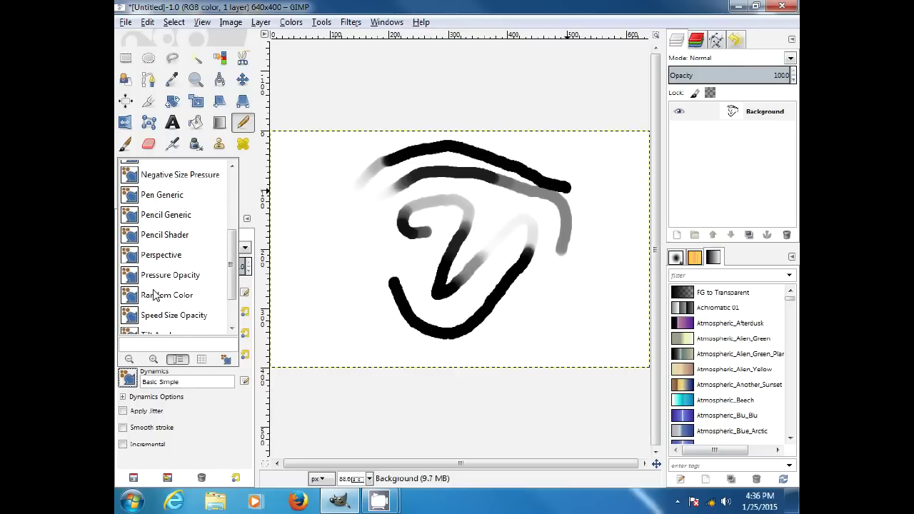
pyautogui.scroll(-1, 155, 296)
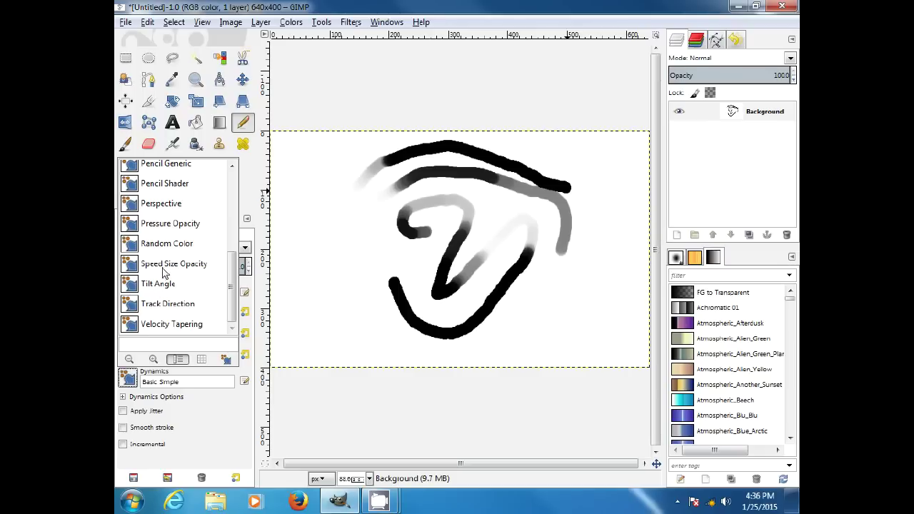
# Switch to Speed Size Opacity dynamics and draw a tapering grey-to-black stroke around the drawing.
pyautogui.click(165, 264)
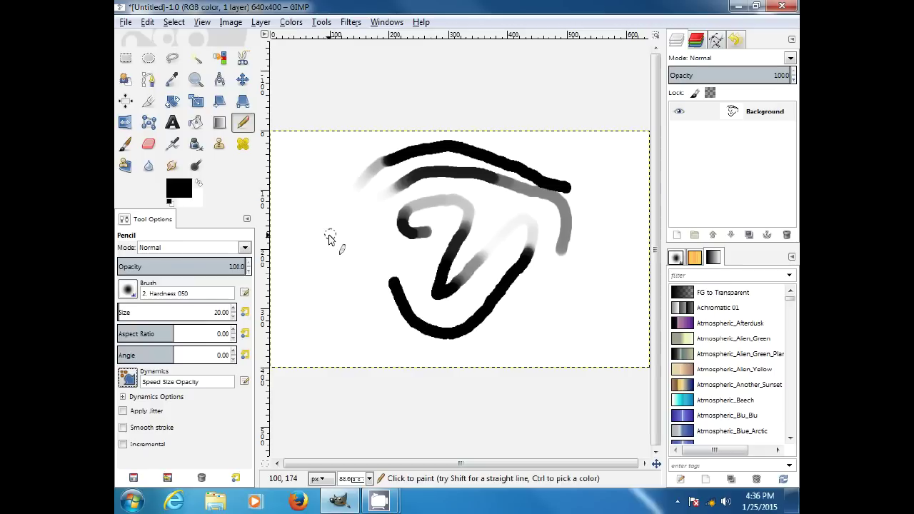
pyautogui.moveTo(330, 238)
pyautogui.mouseDown()
pyautogui.moveTo(362, 310)
pyautogui.moveTo(414, 348)
pyautogui.moveTo(548, 332)
pyautogui.moveTo(589, 293)
pyautogui.moveTo(604, 229)
pyautogui.mouseUp()
pyautogui.click(128, 377)
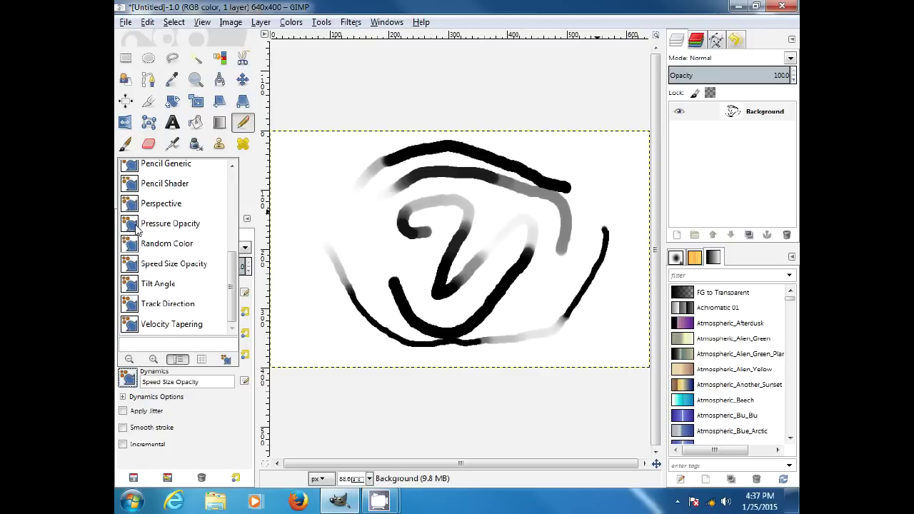
pyautogui.scroll(1, 138, 229)
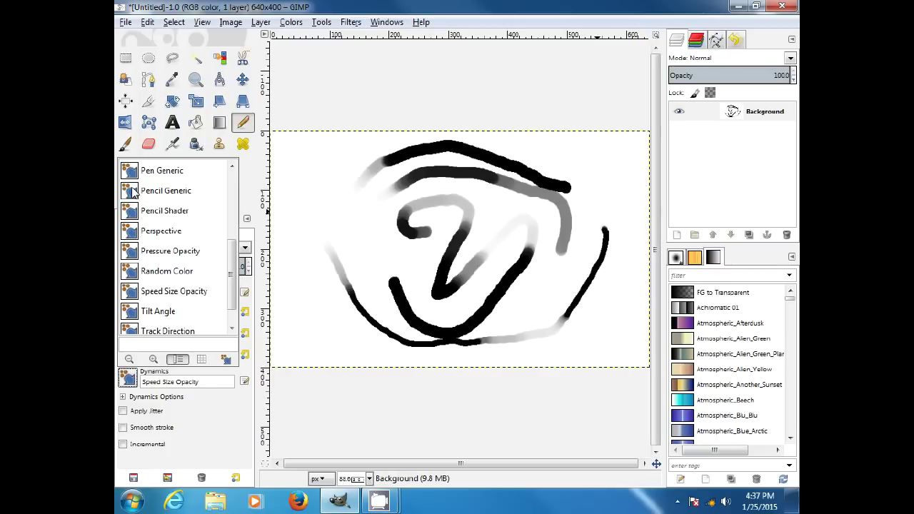
# Switch to Pencil Generic dynamics and draw three thick black strokes across the canvas.
pyautogui.click(133, 191)
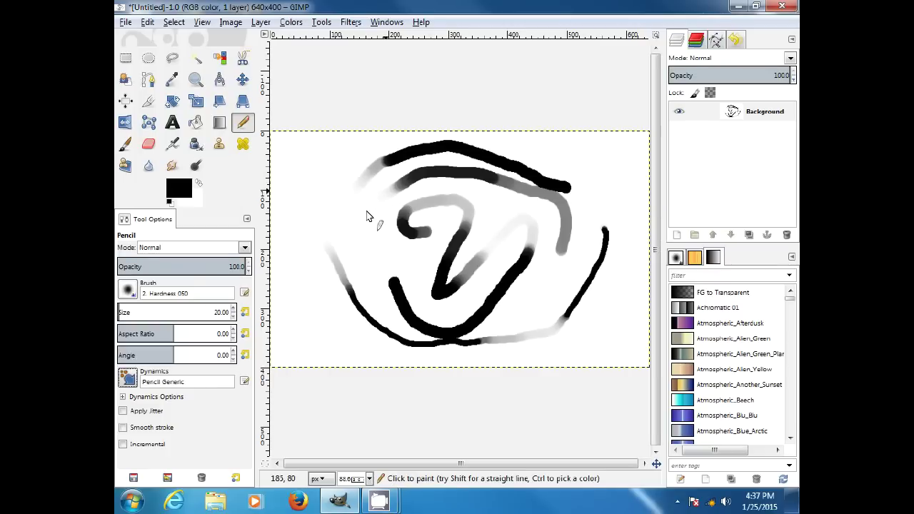
pyautogui.moveTo(370, 212)
pyautogui.mouseDown()
pyautogui.moveTo(375, 259)
pyautogui.moveTo(389, 202)
pyautogui.moveTo(435, 188)
pyautogui.moveTo(498, 200)
pyautogui.moveTo(532, 215)
pyautogui.moveTo(561, 277)
pyautogui.moveTo(580, 260)
pyautogui.moveTo(583, 218)
pyautogui.moveTo(610, 190)
pyautogui.moveTo(612, 177)
pyautogui.moveTo(584, 160)
pyautogui.moveTo(515, 144)
pyautogui.moveTo(535, 154)
pyautogui.moveTo(542, 187)
pyautogui.moveTo(481, 267)
pyautogui.moveTo(504, 262)
pyautogui.moveTo(492, 291)
pyautogui.moveTo(528, 300)
pyautogui.moveTo(513, 314)
pyautogui.moveTo(543, 314)
pyautogui.moveTo(562, 302)
pyautogui.moveTo(612, 220)
pyautogui.moveTo(627, 239)
pyautogui.moveTo(582, 308)
pyautogui.moveTo(543, 284)
pyautogui.mouseUp()
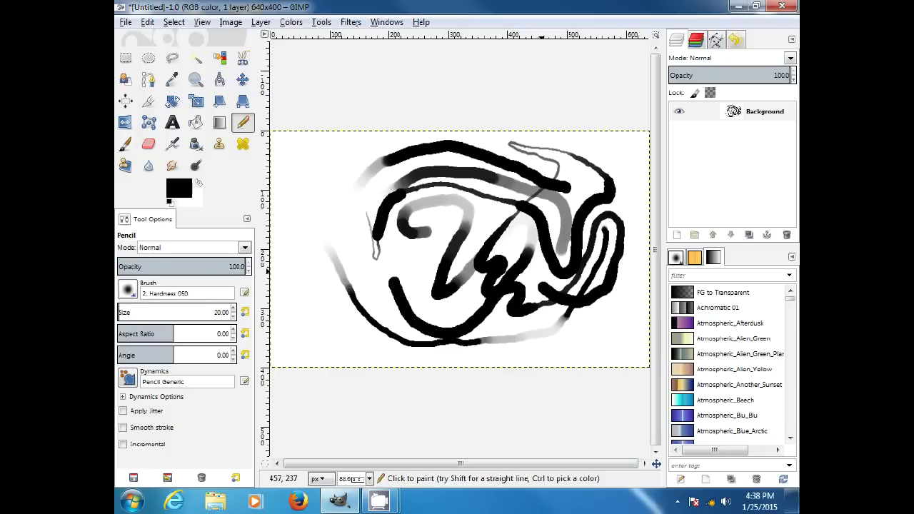
pyautogui.moveTo(504, 203)
pyautogui.mouseDown()
pyautogui.moveTo(400, 270)
pyautogui.moveTo(371, 275)
pyautogui.moveTo(347, 259)
pyautogui.moveTo(309, 192)
pyautogui.moveTo(325, 153)
pyautogui.moveTo(335, 179)
pyautogui.moveTo(318, 223)
pyautogui.mouseUp()
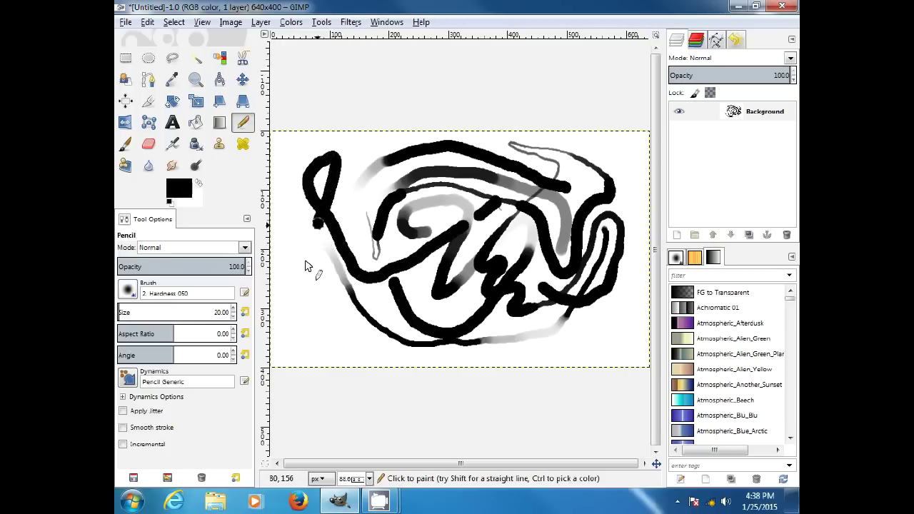
pyautogui.moveTo(305, 265)
pyautogui.mouseDown()
pyautogui.moveTo(323, 317)
pyautogui.moveTo(356, 327)
pyautogui.moveTo(386, 323)
pyautogui.moveTo(428, 295)
pyautogui.moveTo(402, 315)
pyautogui.moveTo(438, 288)
pyautogui.mouseUp()
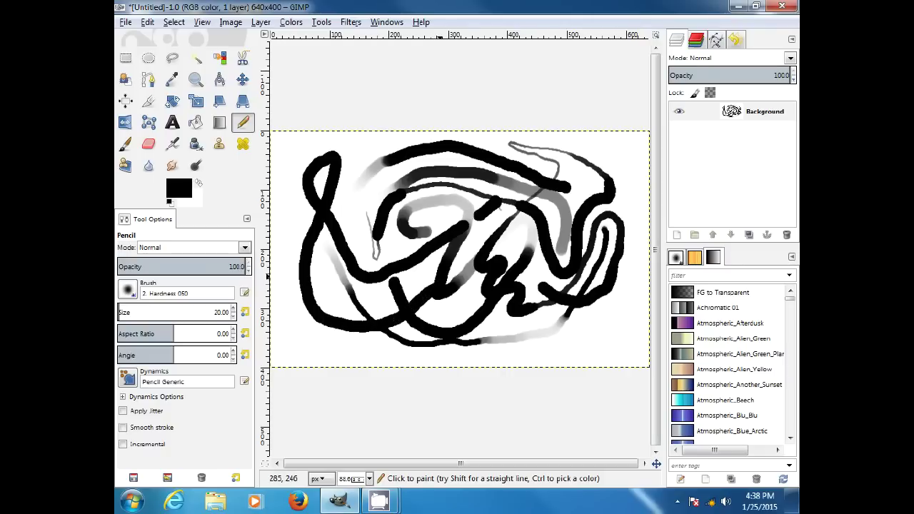